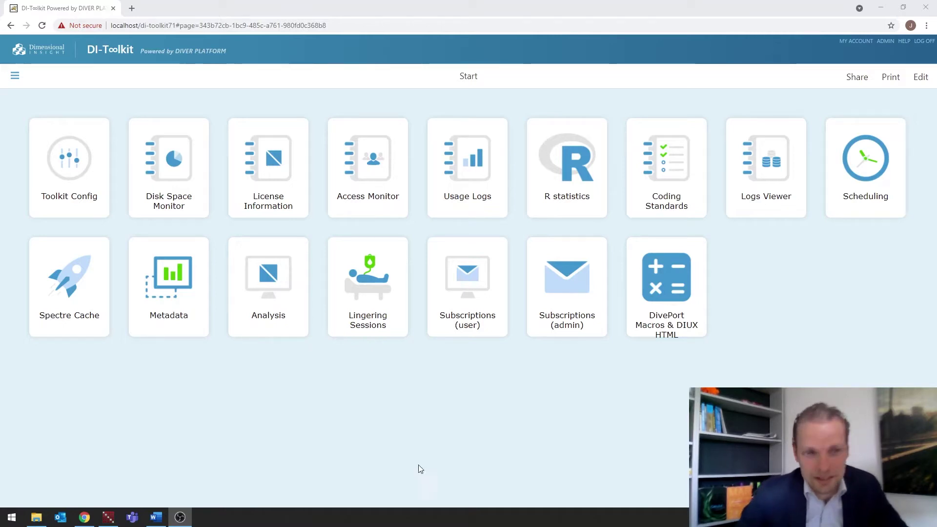
- Review the Metadata module's cBase field details and field conflicts, and inspect the conflict details for the Timestamp field
{"action": "left_click", "coordinate": [182, 282]}
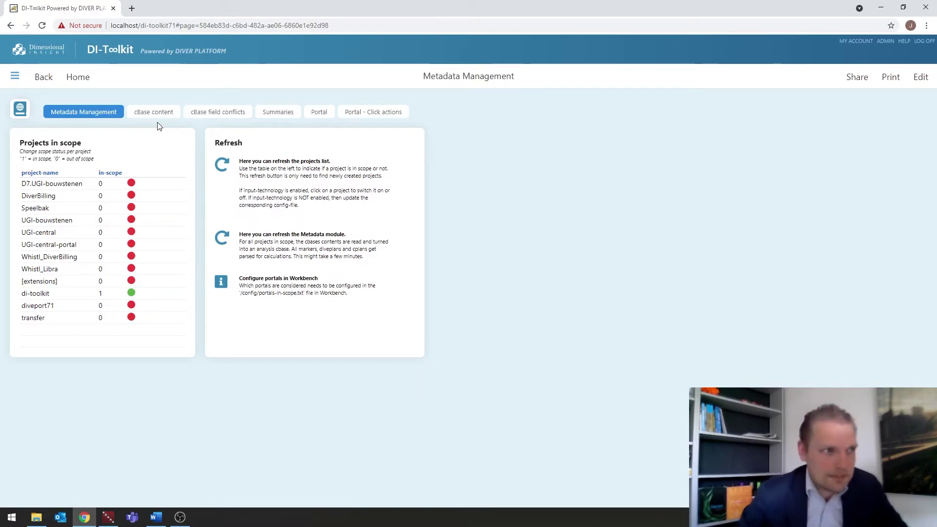
{"action": "left_click", "coordinate": [149, 112]}
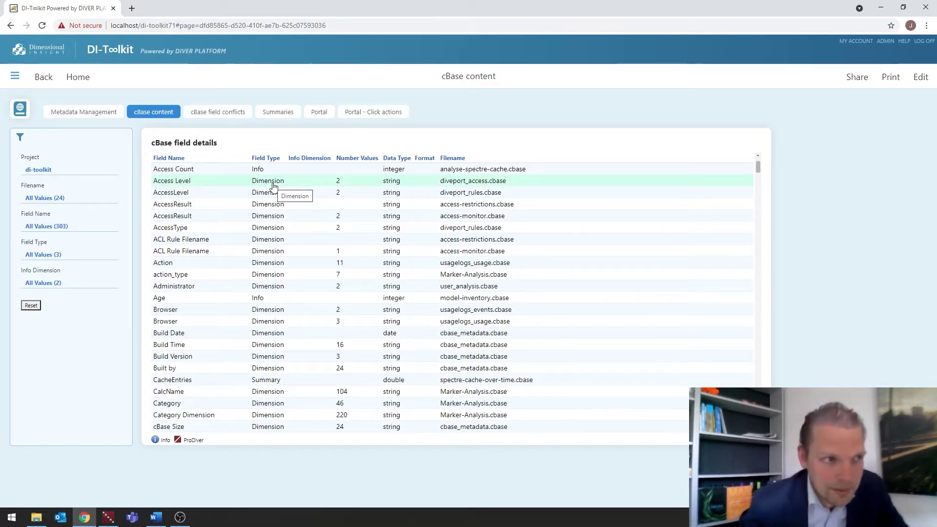
{"action": "left_click", "coordinate": [218, 112]}
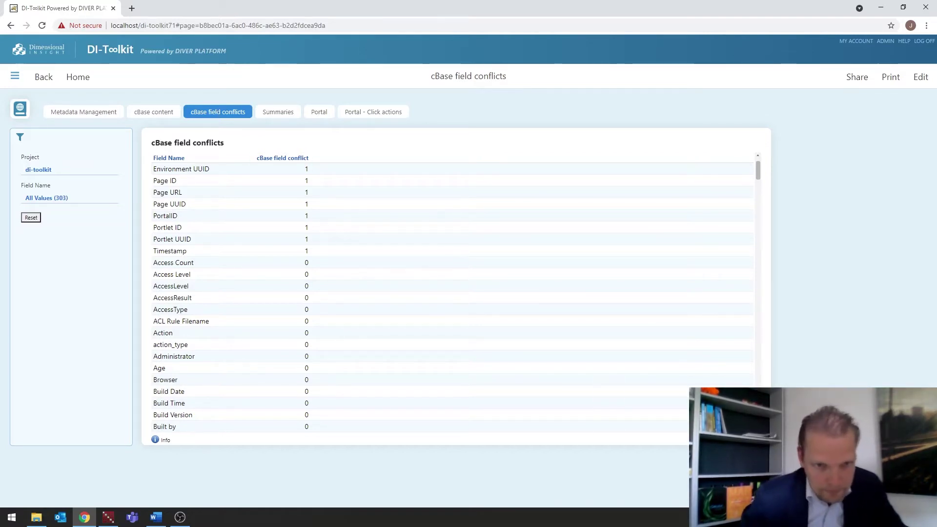
{"action": "left_click", "coordinate": [168, 252]}
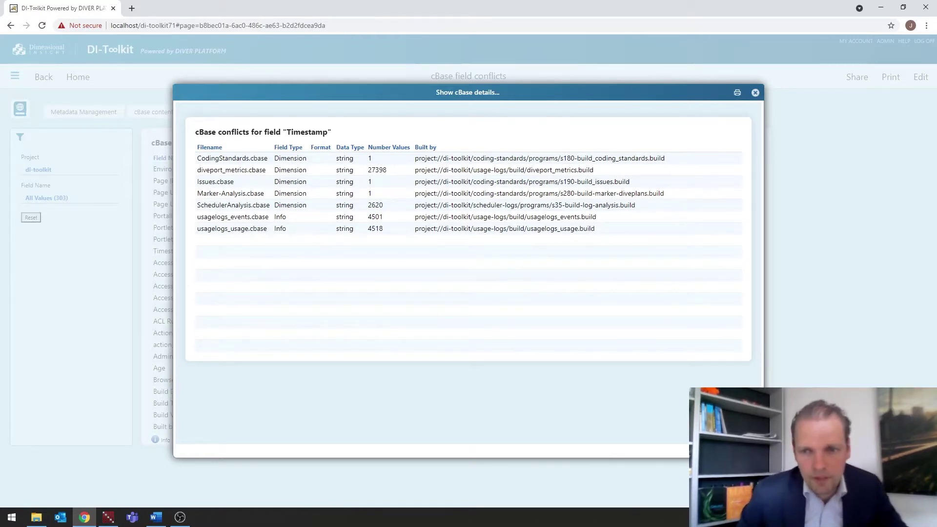
{"action": "key", "text": "Escape"}
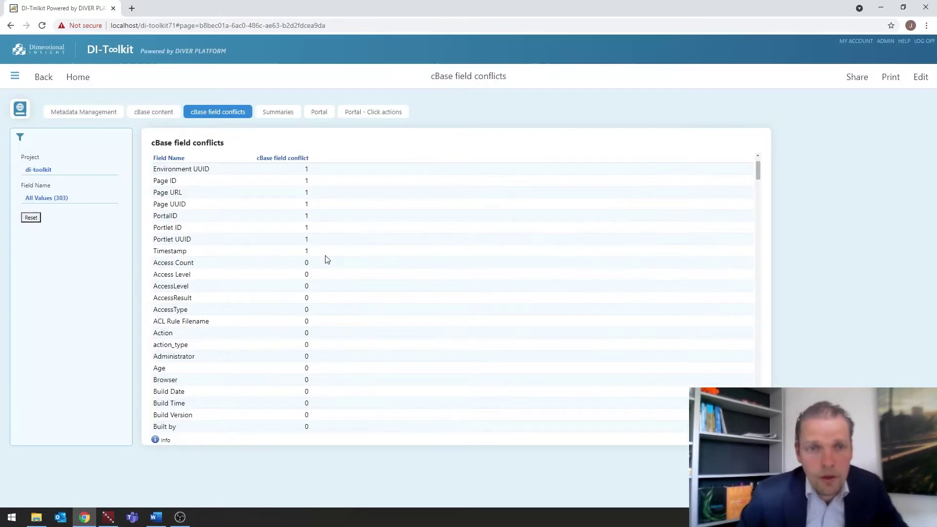
- Inspect the definitions and marker paths of the overconsumption summary in the metadata Summaries
{"action": "left_click", "coordinate": [277, 117]}
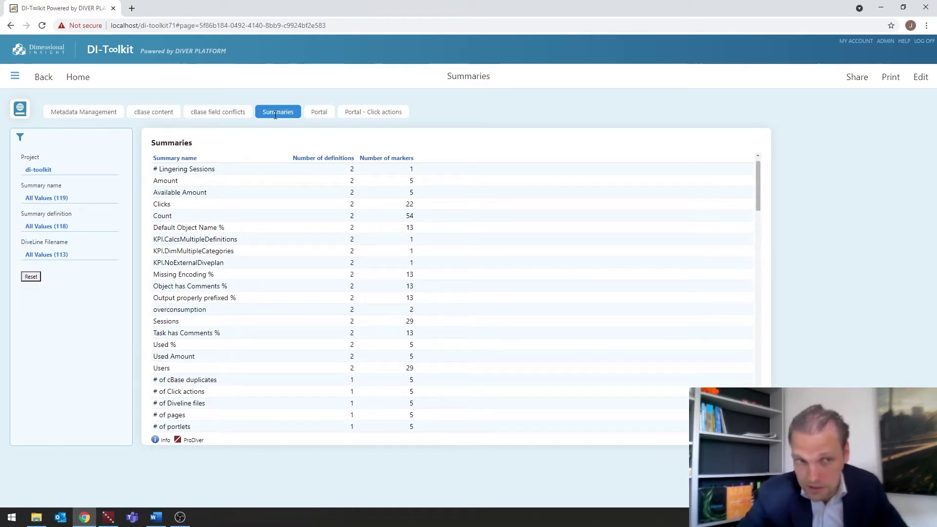
{"action": "left_click", "coordinate": [176, 311]}
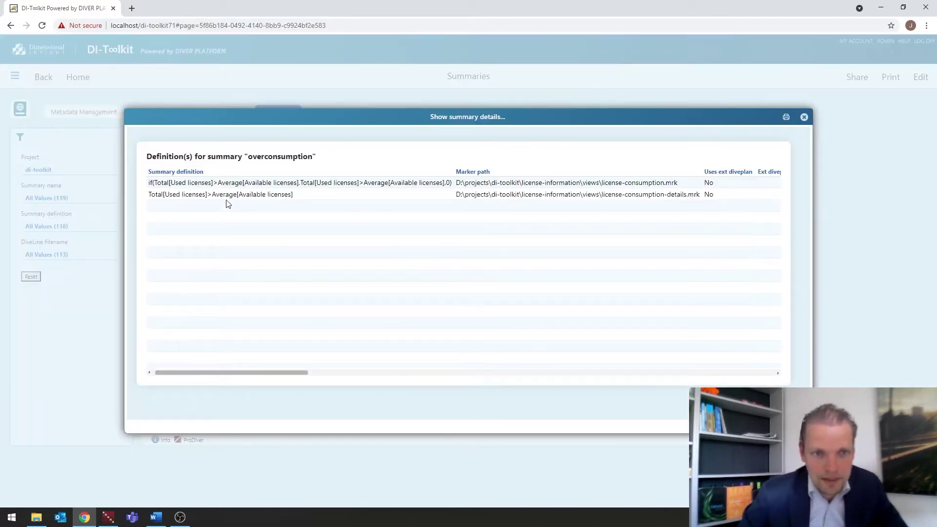
{"action": "left_click_drag", "start_coordinate": [599, 186], "coordinate": [682, 184]}
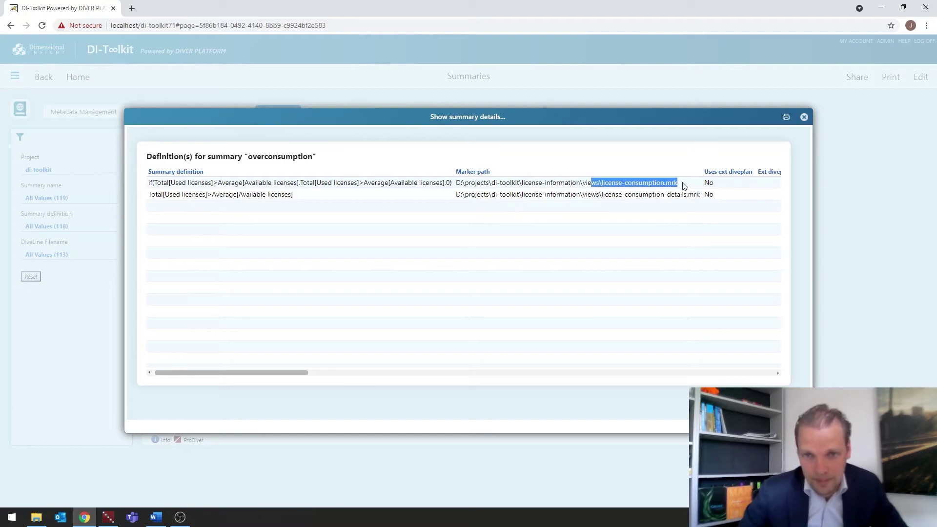
{"action": "left_click", "coordinate": [685, 186]}
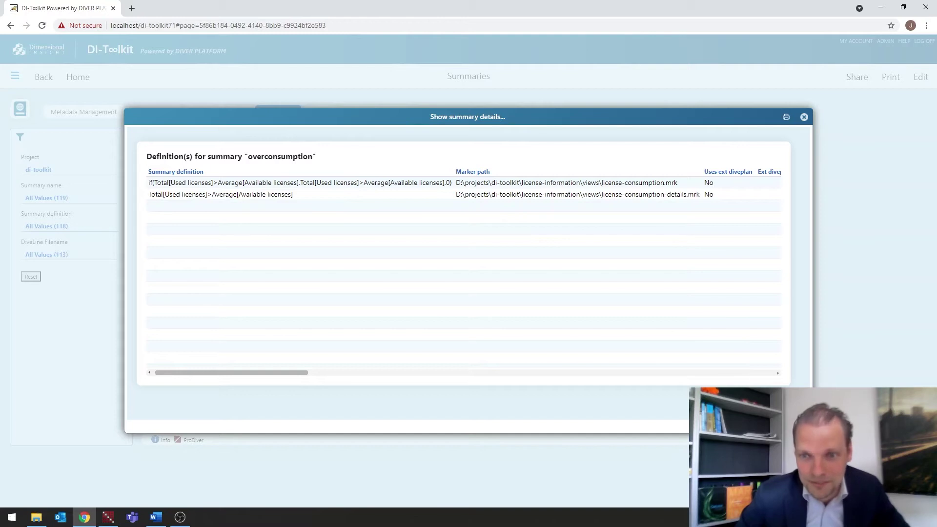
{"action": "key", "text": "Escape"}
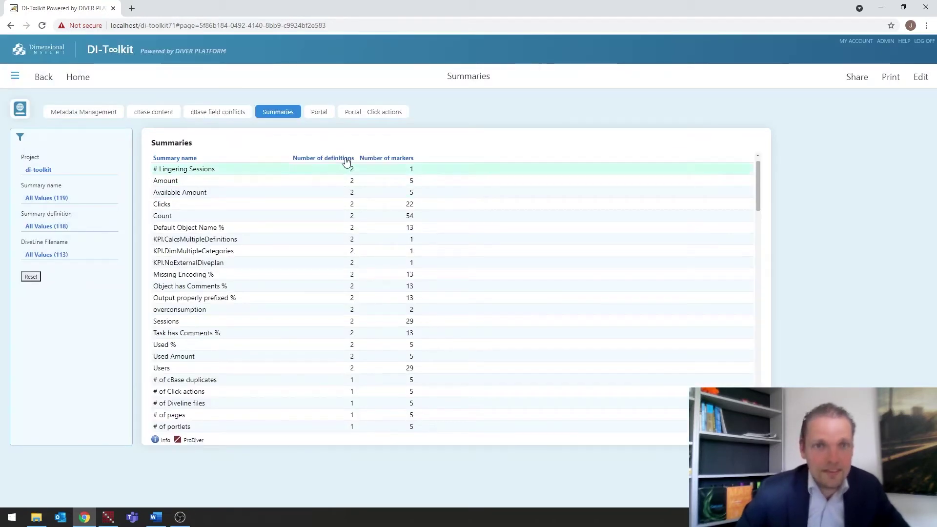
- Review the metadata on portal content and portal click actions, and return to the start page
{"action": "left_click", "coordinate": [316, 111]}
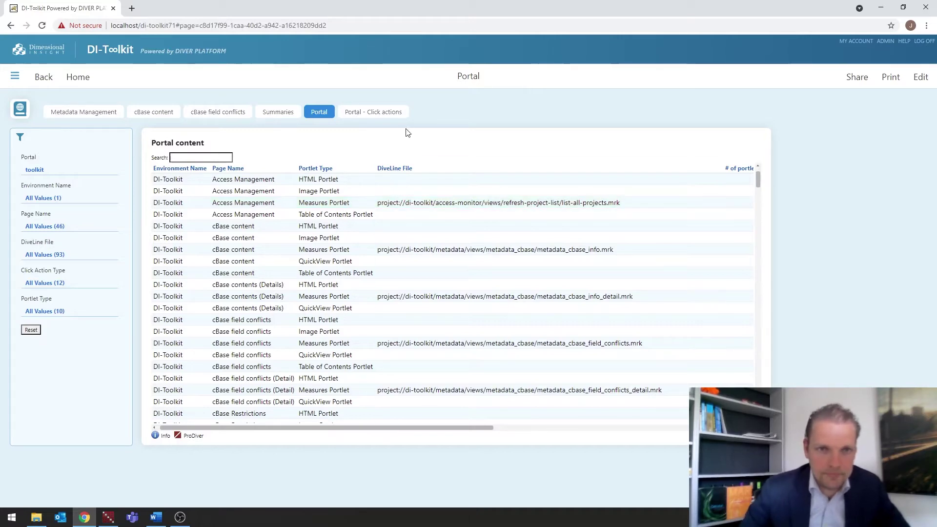
{"action": "left_click", "coordinate": [371, 113]}
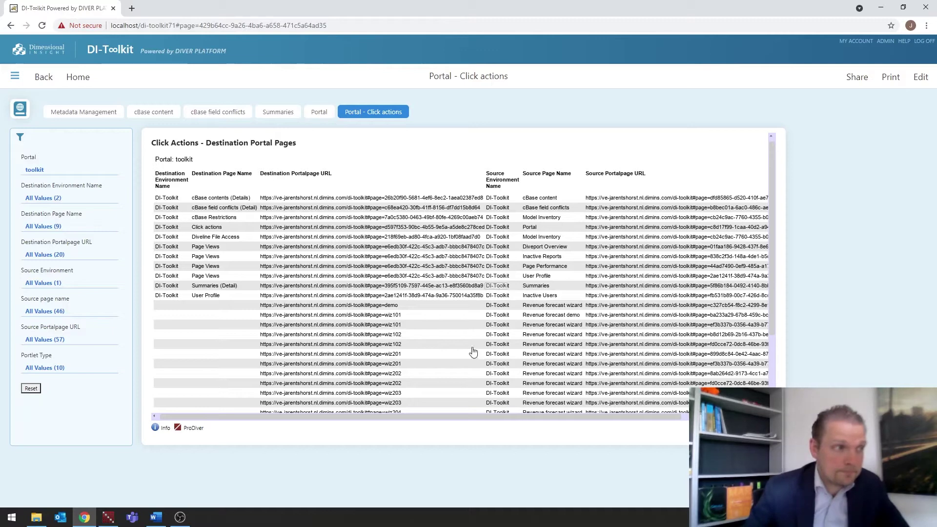
{"action": "left_click", "coordinate": [79, 78]}
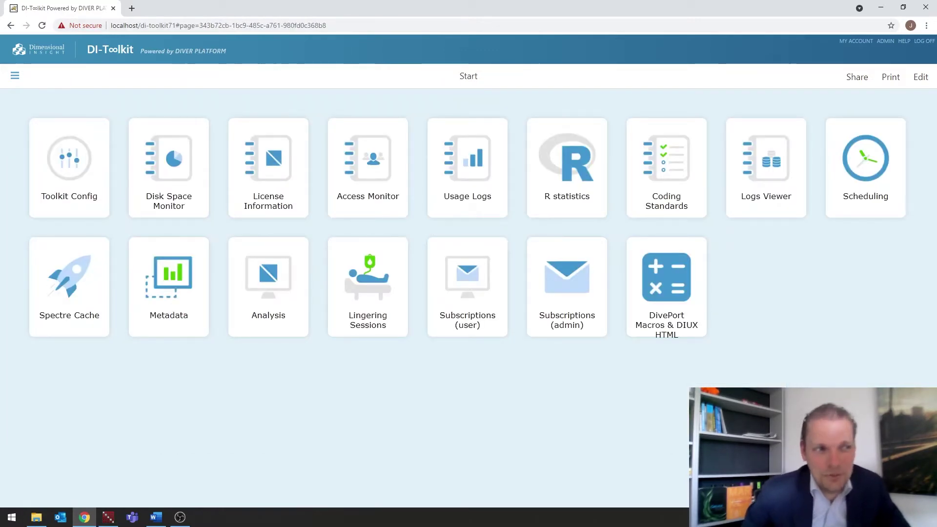
- Examine the inactive users and inactive reports in Usage Logs, and show the available actions for the Potential Issues page
{"action": "left_click", "coordinate": [461, 159]}
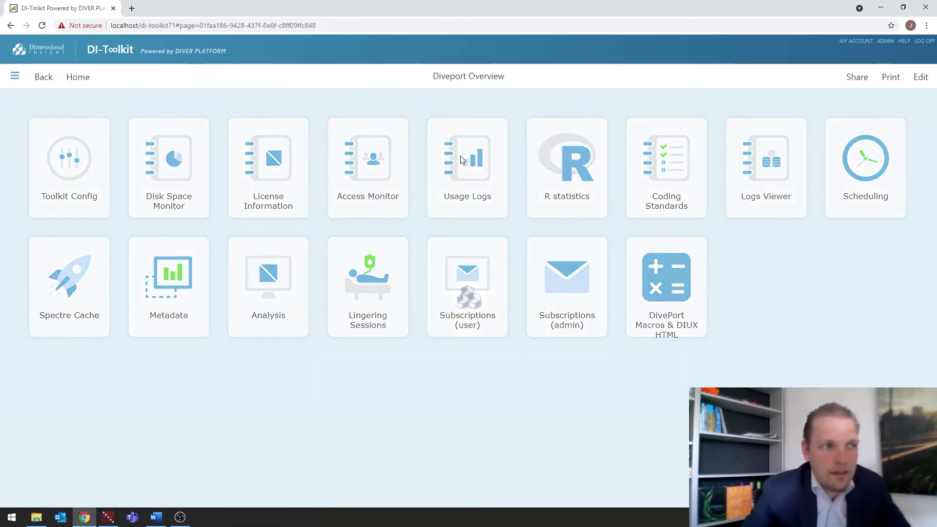
{"action": "left_click", "coordinate": [461, 156]}
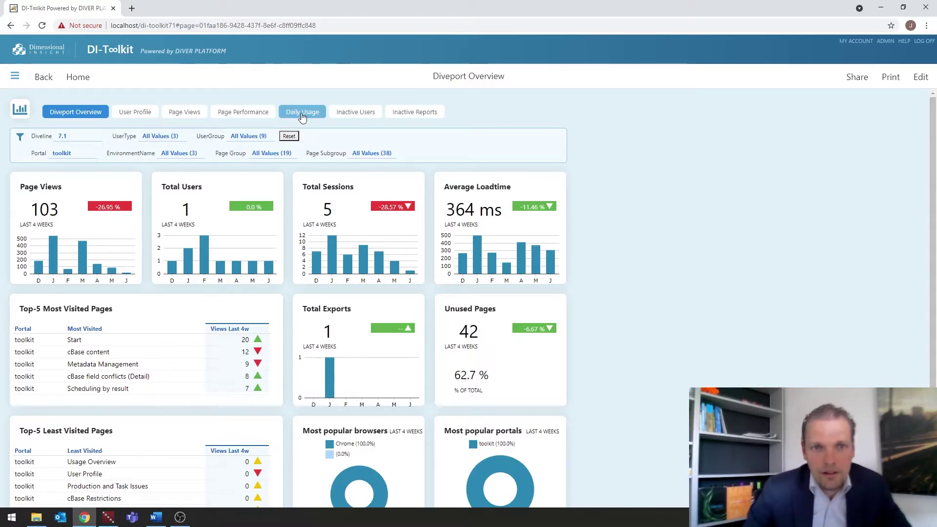
{"action": "left_click", "coordinate": [351, 113]}
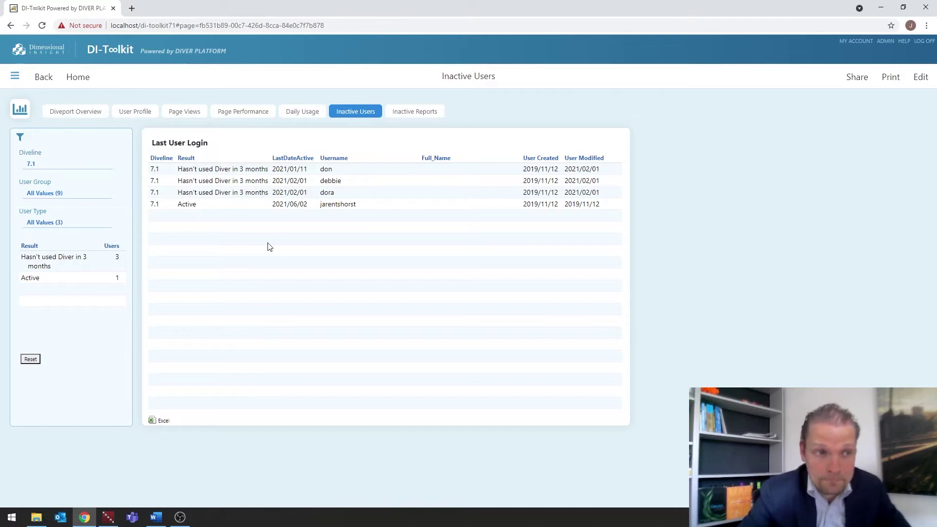
{"action": "left_click", "coordinate": [405, 112]}
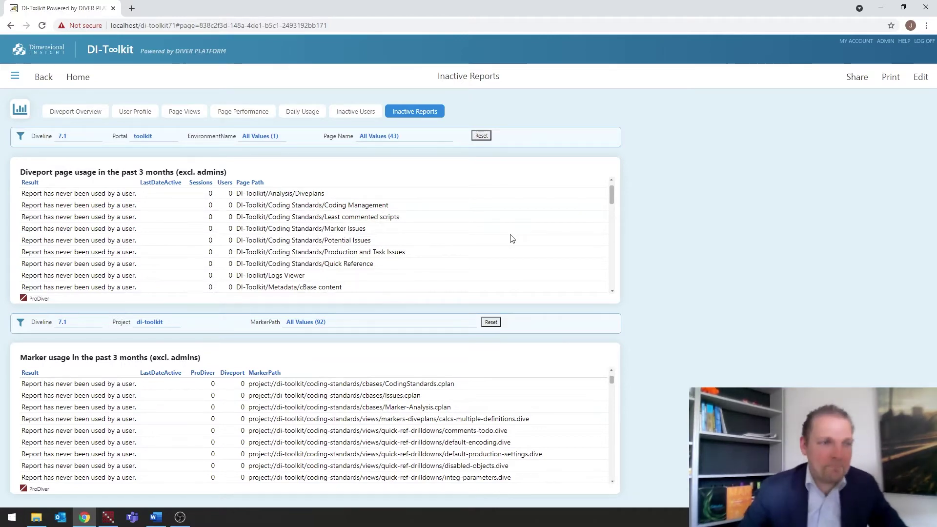
{"action": "left_click", "coordinate": [113, 241]}
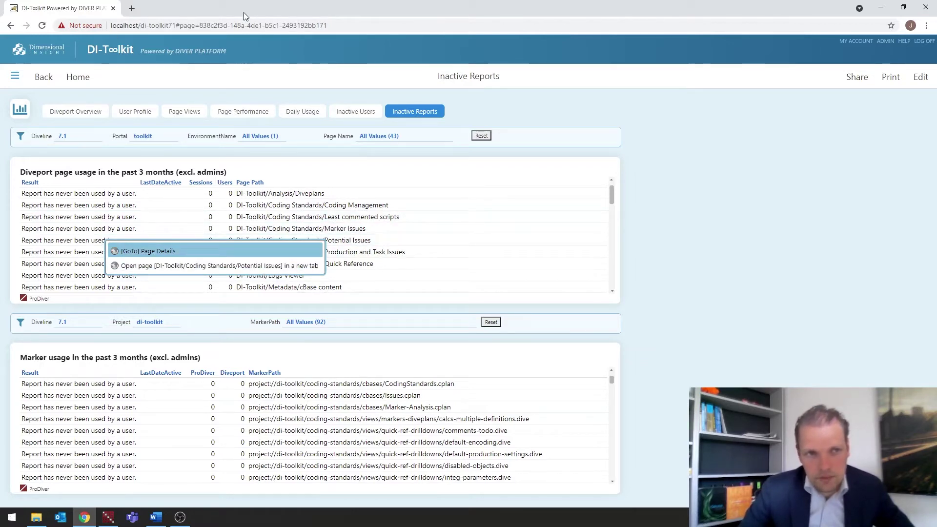
- Return to the start page and open the Spectre Cache overview
{"action": "left_click", "coordinate": [78, 77]}
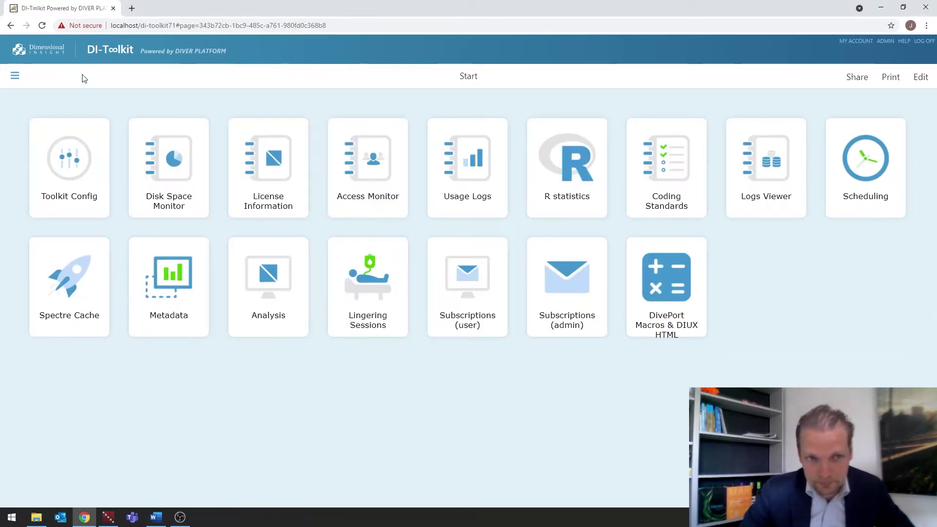
{"action": "left_click", "coordinate": [67, 262]}
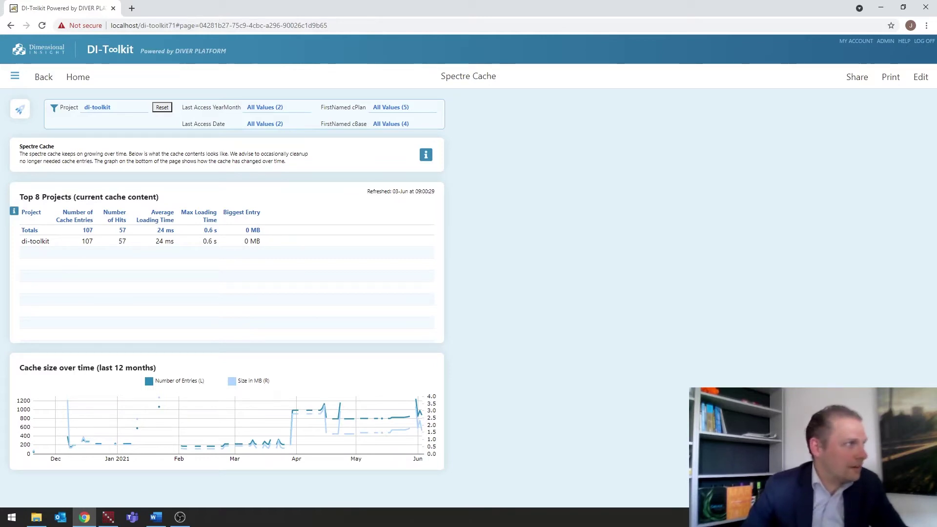
- Switch to Workbench, maximize its window and open the production script cache_refresh.prd
{"action": "key", "text": "alt+Tab"}
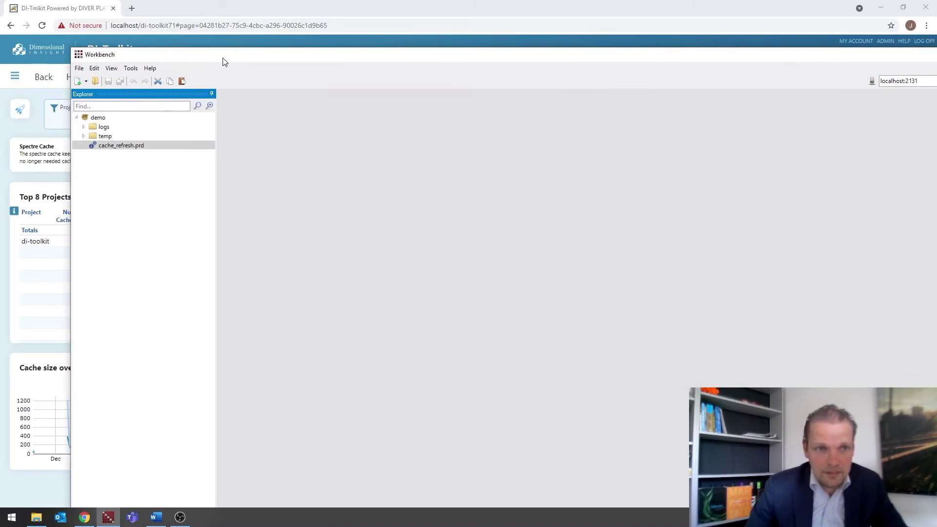
{"action": "double_click", "coordinate": [224, 59]}
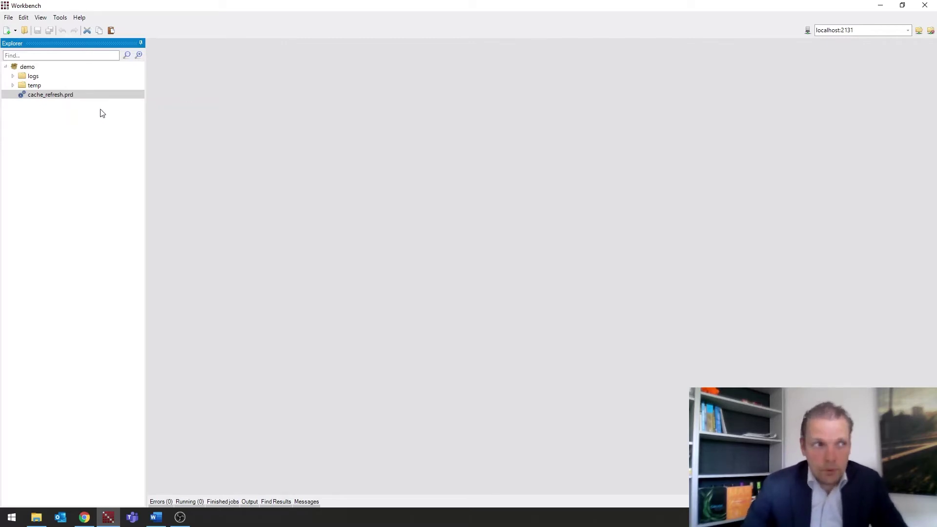
{"action": "double_click", "coordinate": [49, 95]}
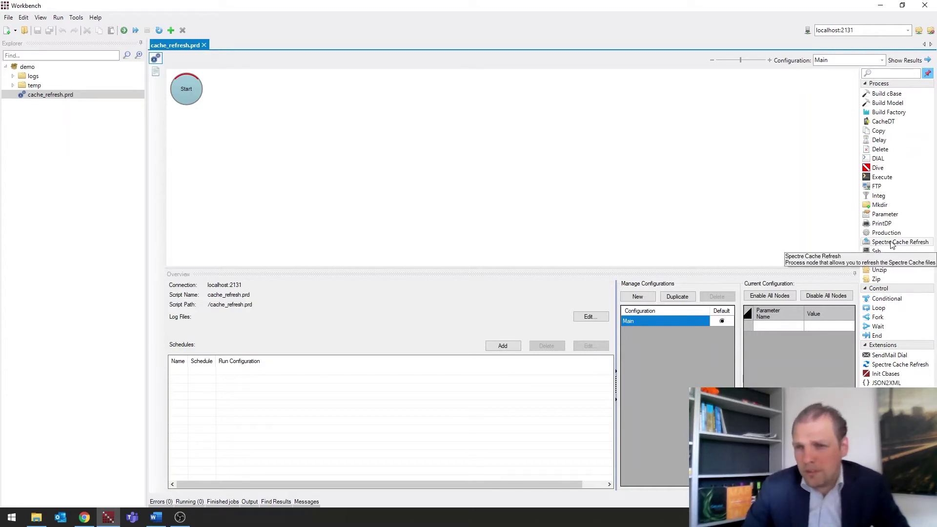
- Try the built-in Spectre Cache Refresh process node after Start with a Max Idle Time of 24 hours, and delete it
{"action": "left_click_drag", "start_coordinate": [906, 243], "coordinate": [200, 90]}
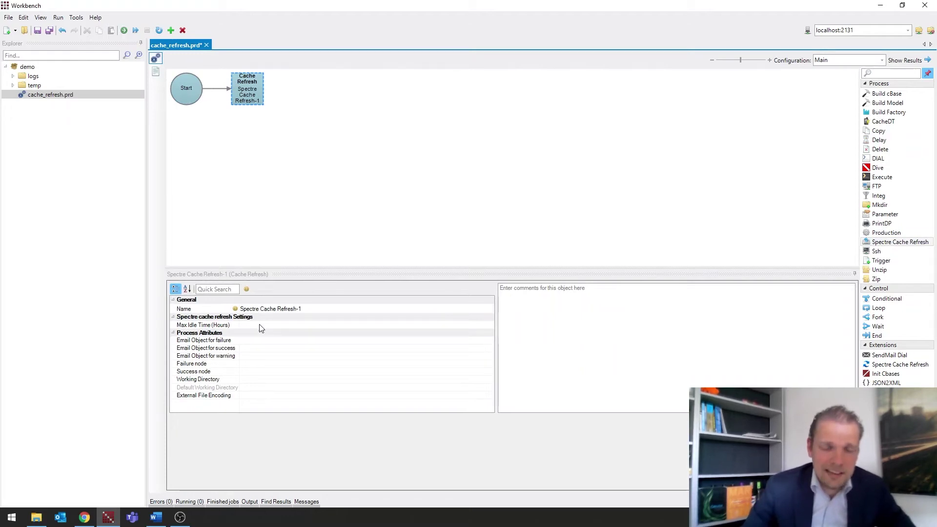
{"action": "left_click", "coordinate": [195, 325]}
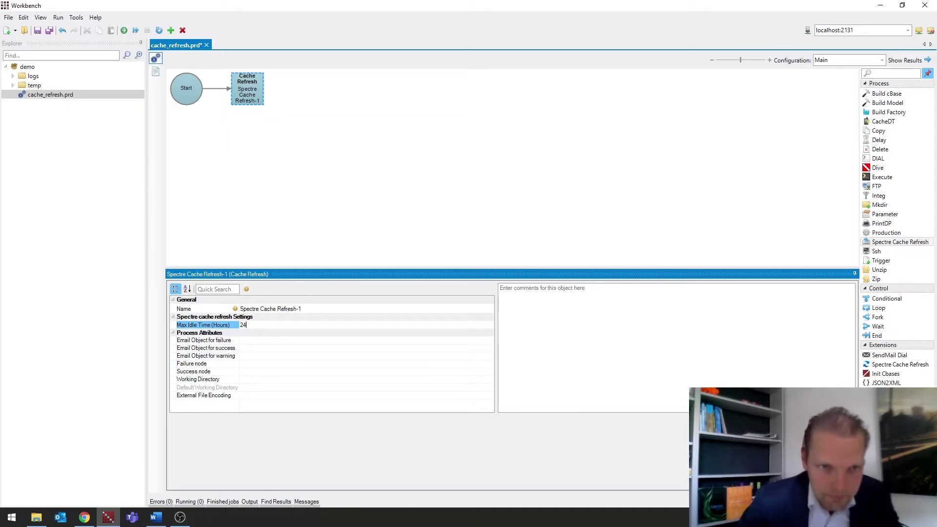
{"action": "left_click", "coordinate": [257, 81]}
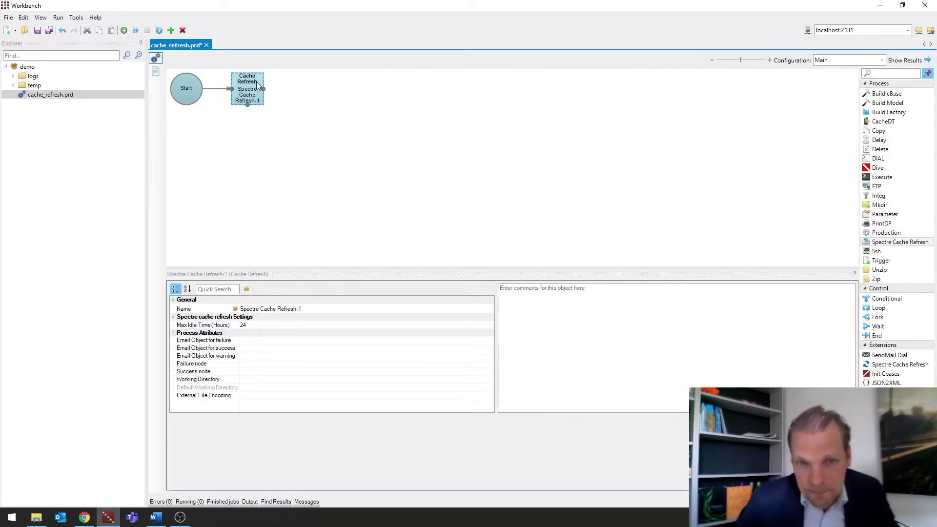
{"action": "key", "text": "Delete"}
- Add the Spectre Cache Refresh extension node after Start, name it refresh, and enlarge its properties area
{"action": "left_click_drag", "start_coordinate": [903, 366], "coordinate": [194, 94]}
{"action": "type", "text": "refresh"}
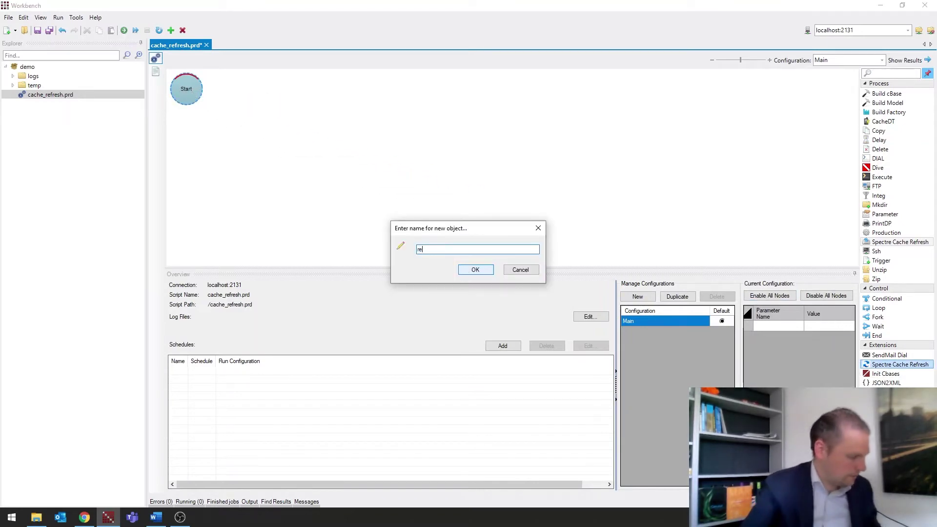
{"action": "left_click", "coordinate": [467, 271]}
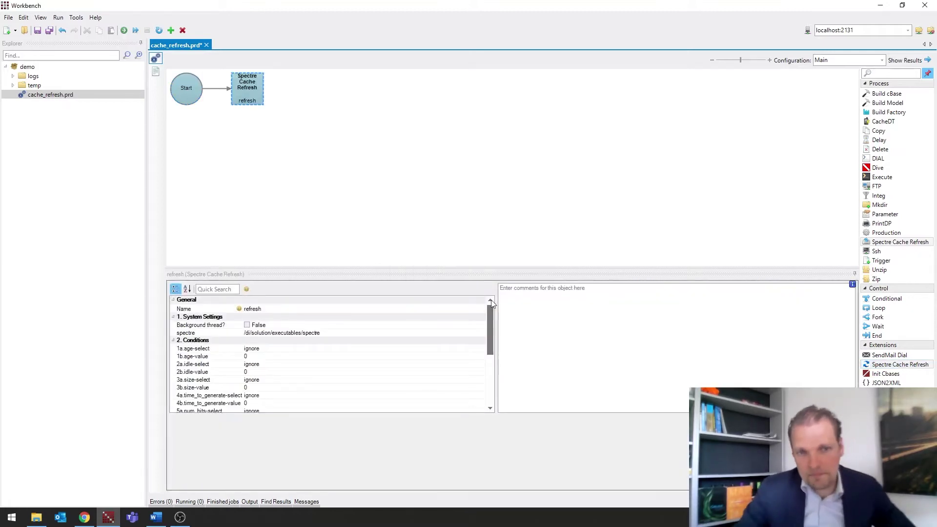
{"action": "left_click_drag", "start_coordinate": [411, 268], "coordinate": [411, 155]}
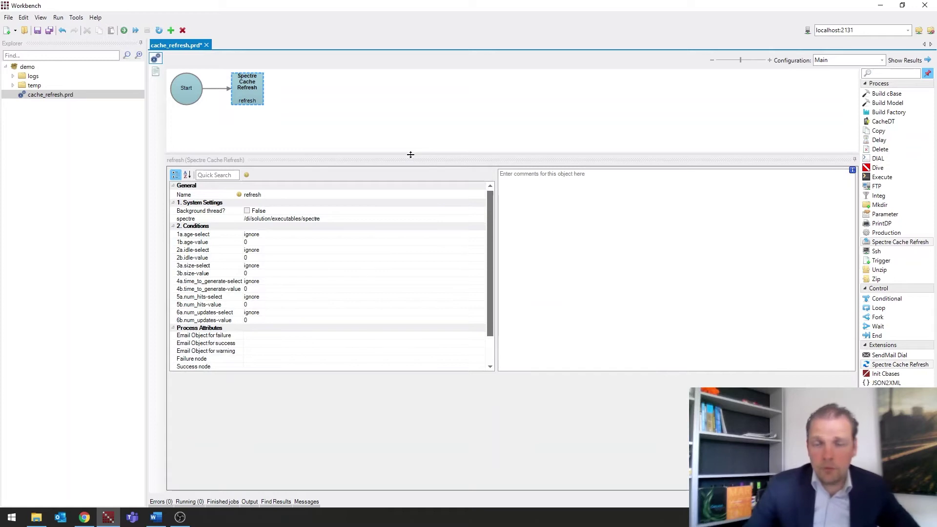
- Set the refresh node's idle condition to < with an idle value of 24
{"action": "left_click", "coordinate": [276, 251]}
{"action": "left_click", "coordinate": [480, 251]}
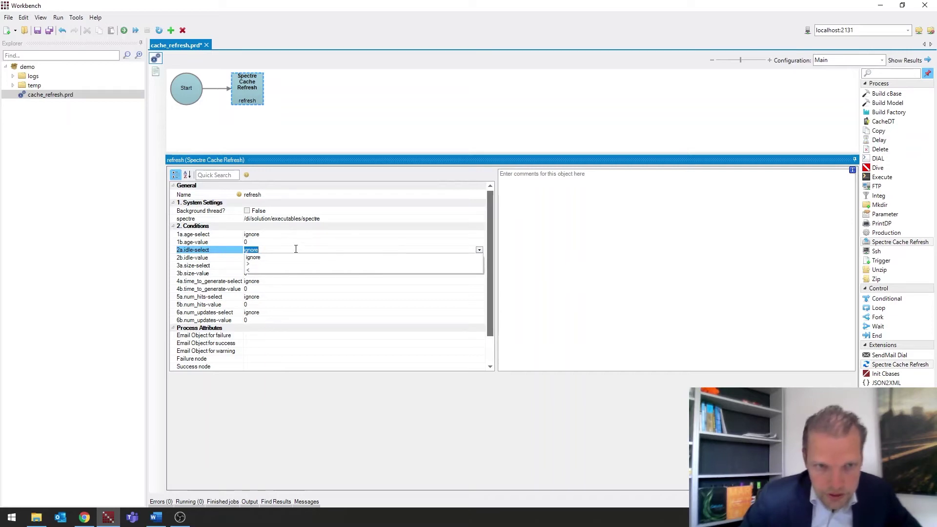
{"action": "left_click", "coordinate": [252, 271]}
{"action": "left_click", "coordinate": [257, 257]}
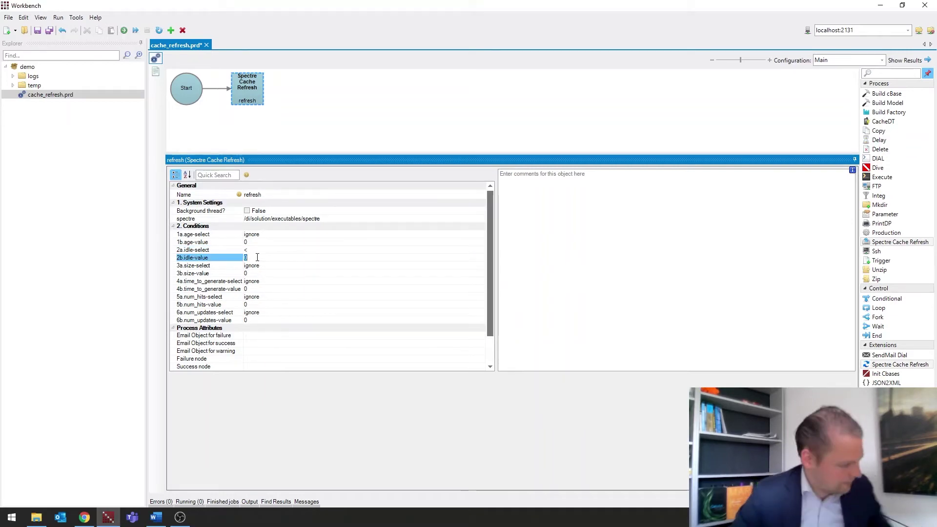
{"action": "type", "text": "24"}
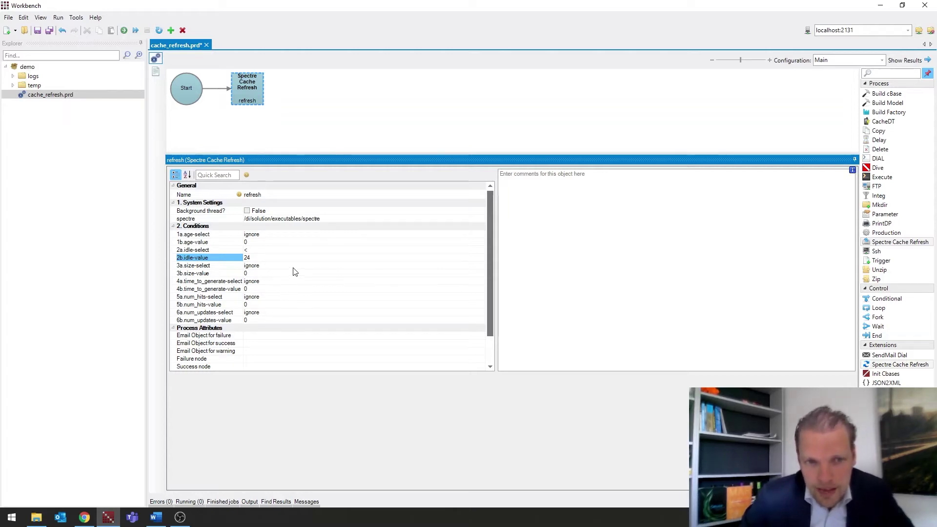
- Set the refresh node's size condition to < with a size value of 10
{"action": "key", "text": "Tab"}
{"action": "left_click", "coordinate": [479, 266]}
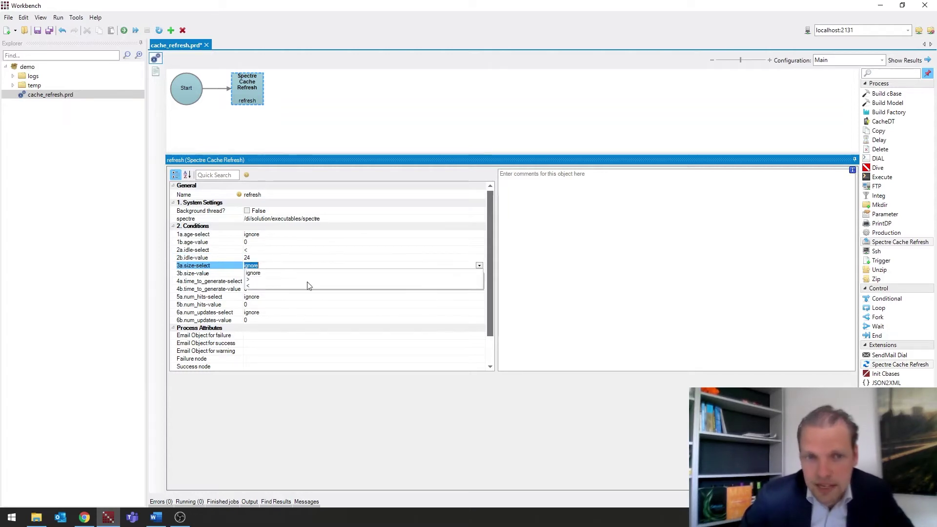
{"action": "left_click", "coordinate": [260, 287]}
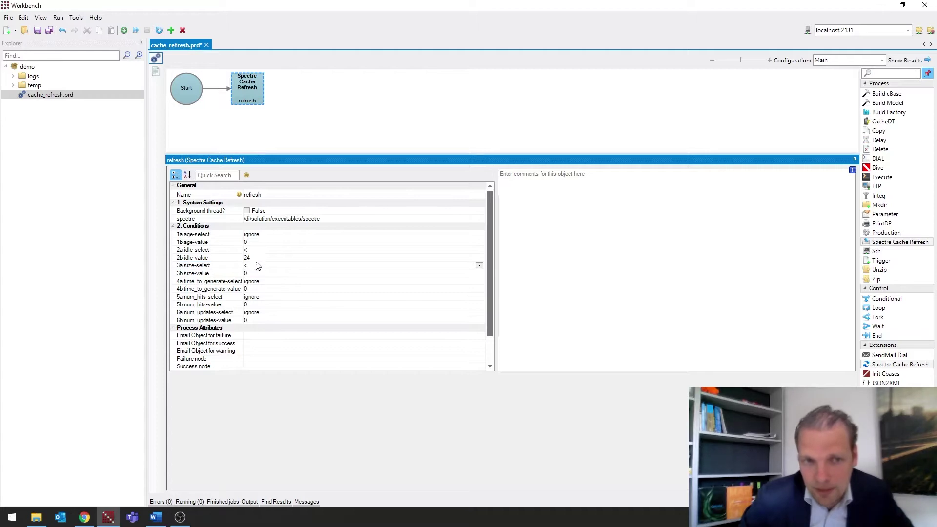
{"action": "key", "text": "Tab"}
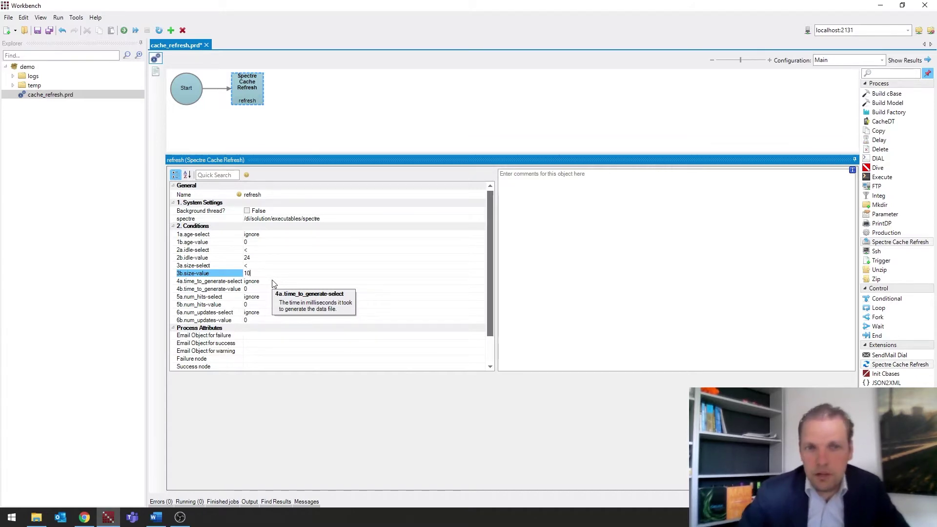
- Set the refresh node's time-to-generate condition to > with a value of 1000
{"action": "left_click", "coordinate": [273, 282]}
{"action": "left_click", "coordinate": [479, 282]}
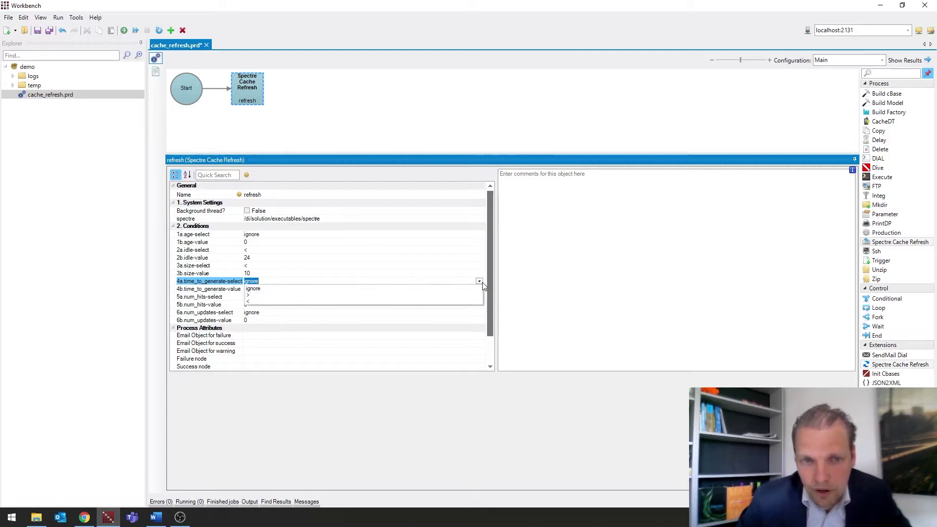
{"action": "left_click", "coordinate": [249, 296]}
{"action": "left_click", "coordinate": [262, 289]}
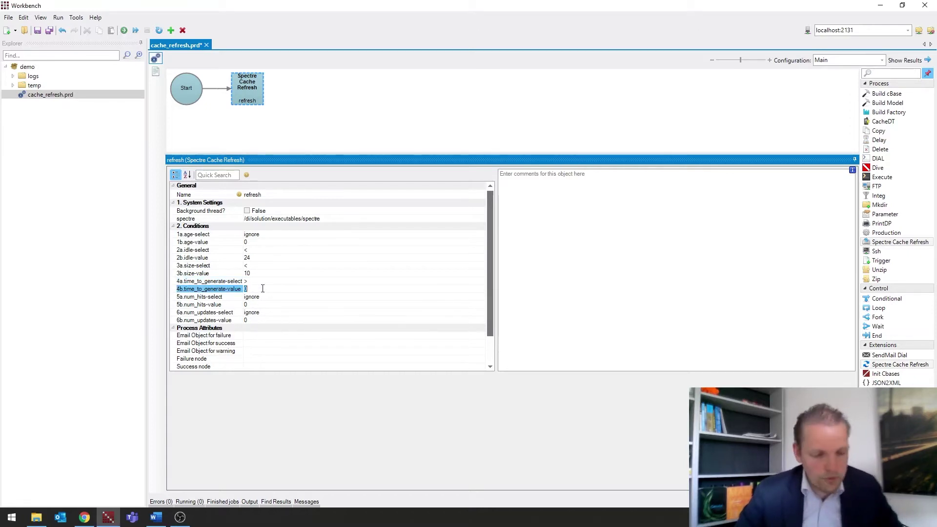
{"action": "type", "text": "1000"}
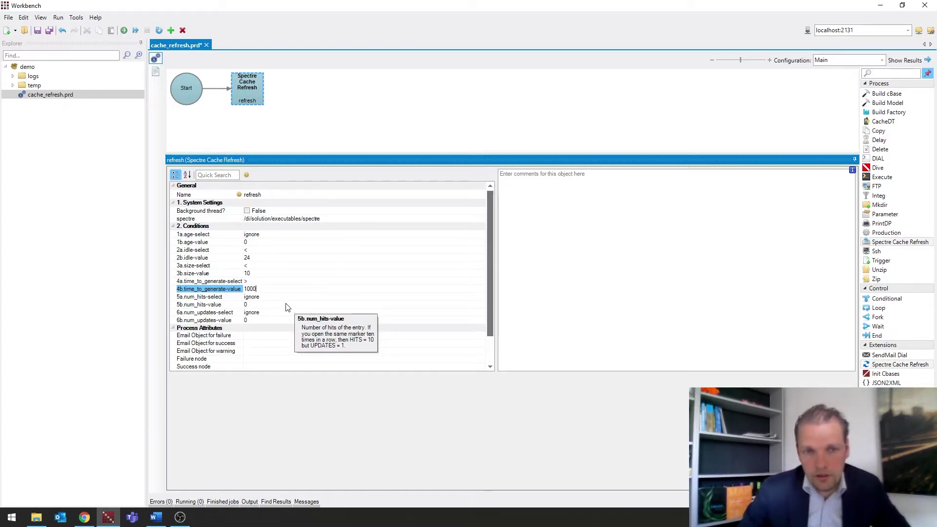
- Set the refresh node's number-of-hits condition to > with a value of 5, and enable its background thread option
{"action": "left_click", "coordinate": [210, 299]}
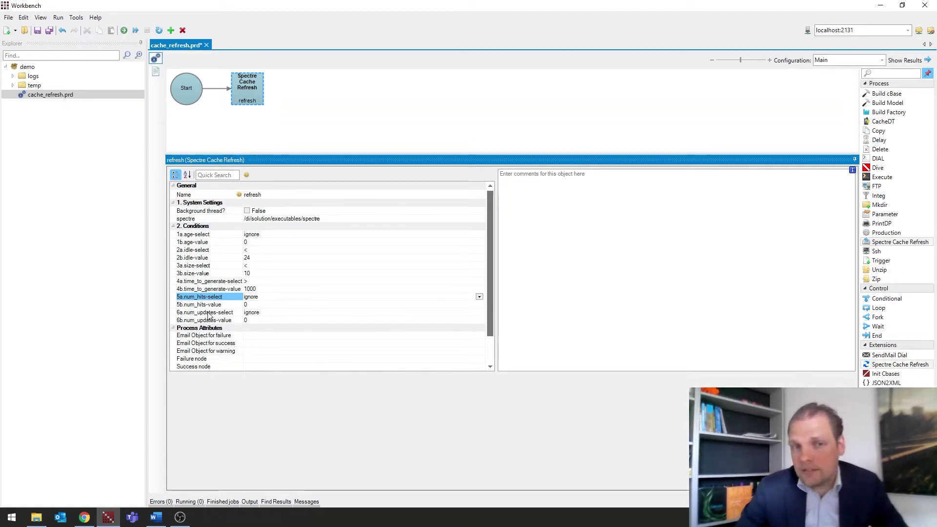
{"action": "mouse_move", "coordinate": [209, 317]}
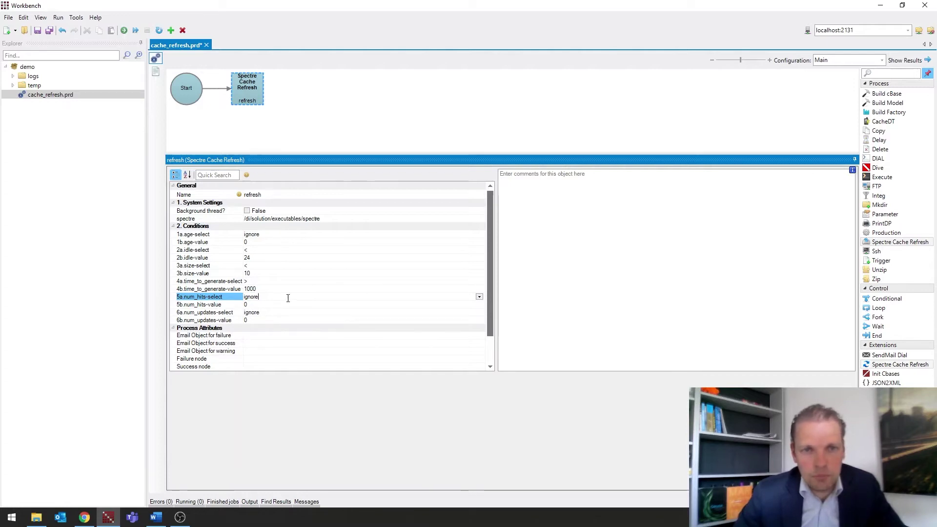
{"action": "left_click", "coordinate": [480, 297]}
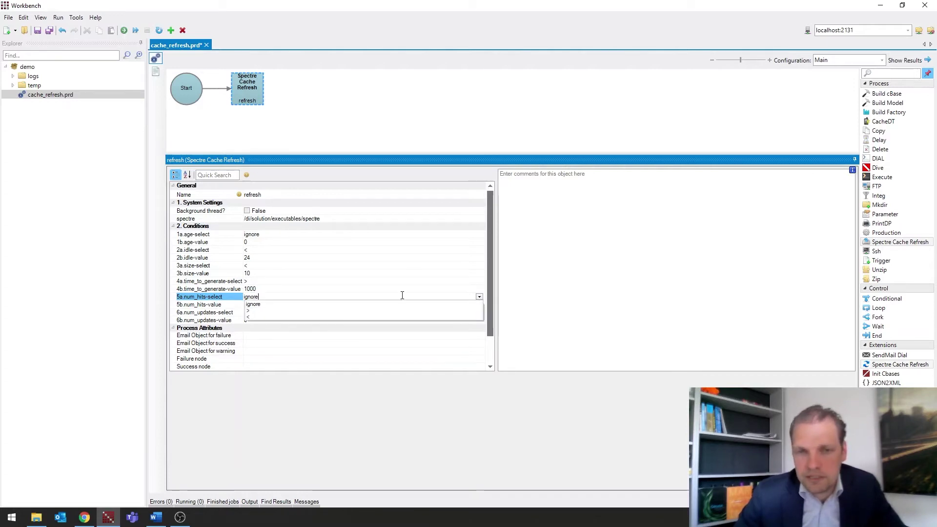
{"action": "left_click", "coordinate": [250, 312]}
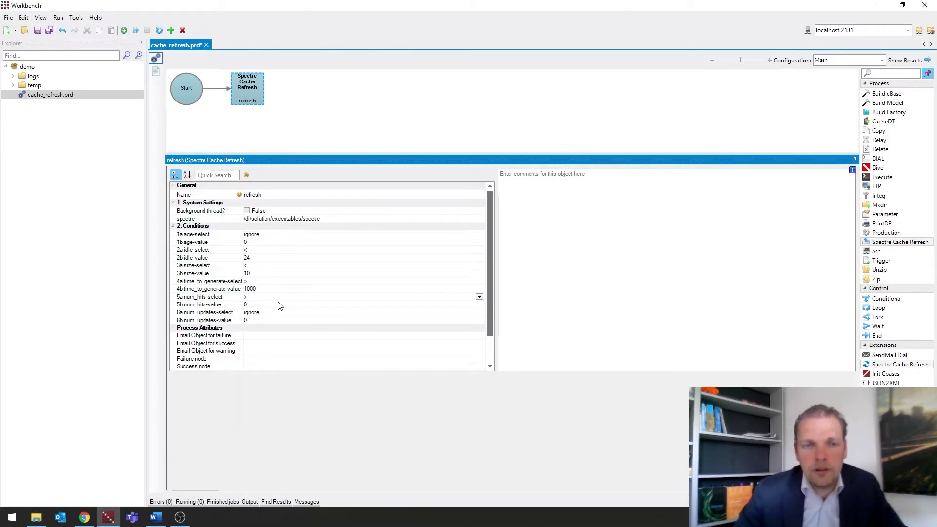
{"action": "left_click", "coordinate": [253, 305]}
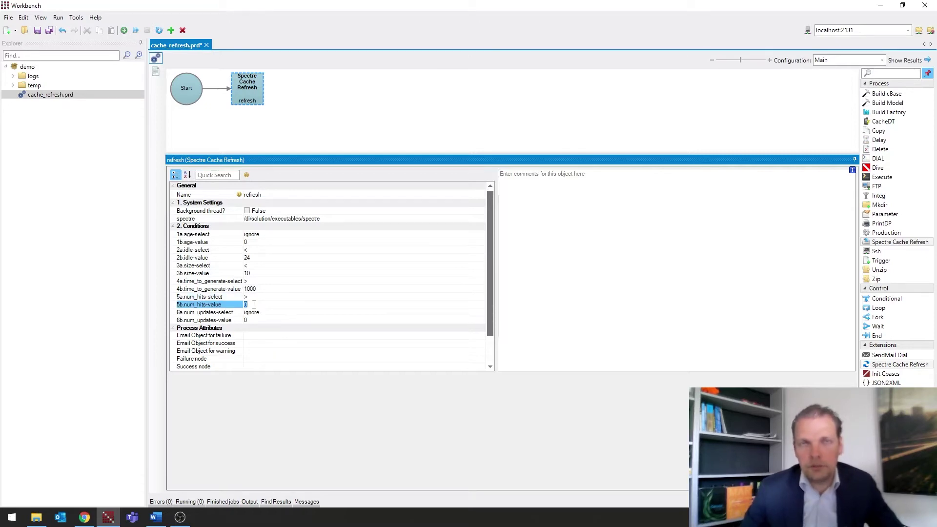
{"action": "type", "text": "5"}
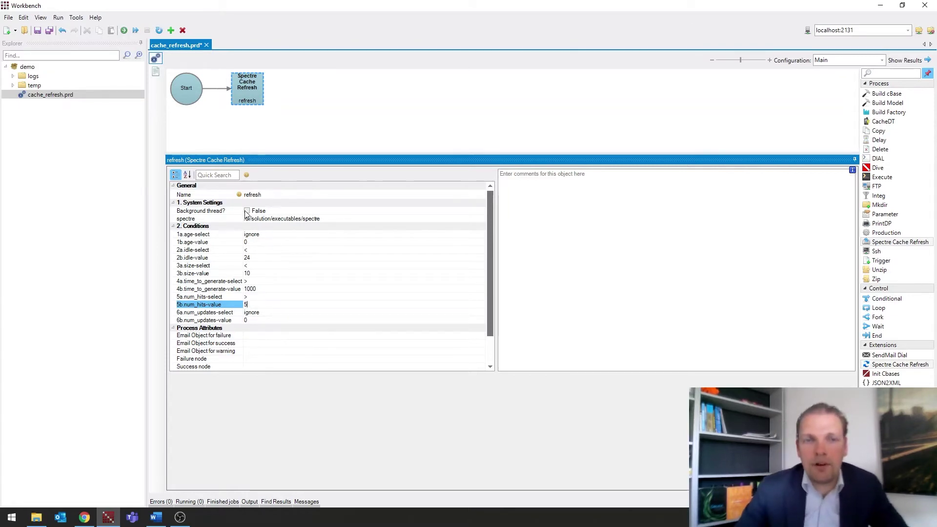
{"action": "mouse_move", "coordinate": [248, 214]}
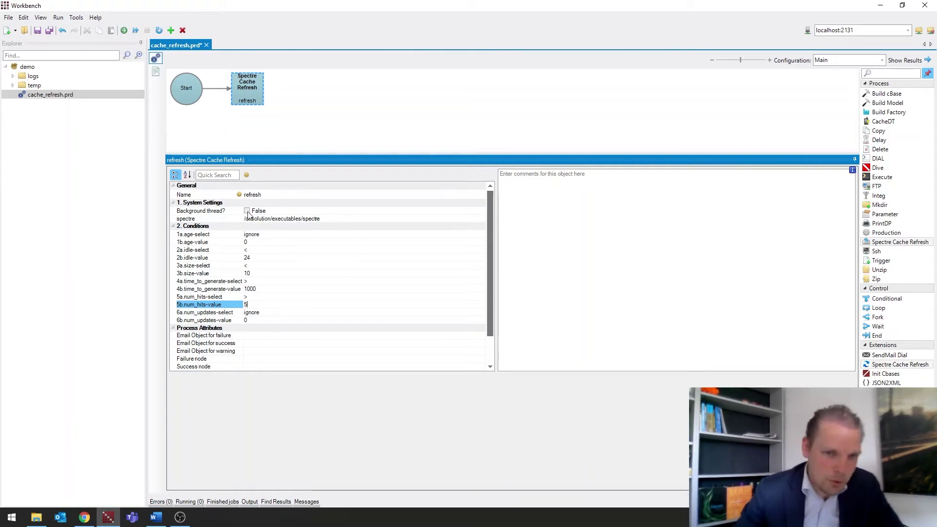
{"action": "left_click", "coordinate": [247, 212]}
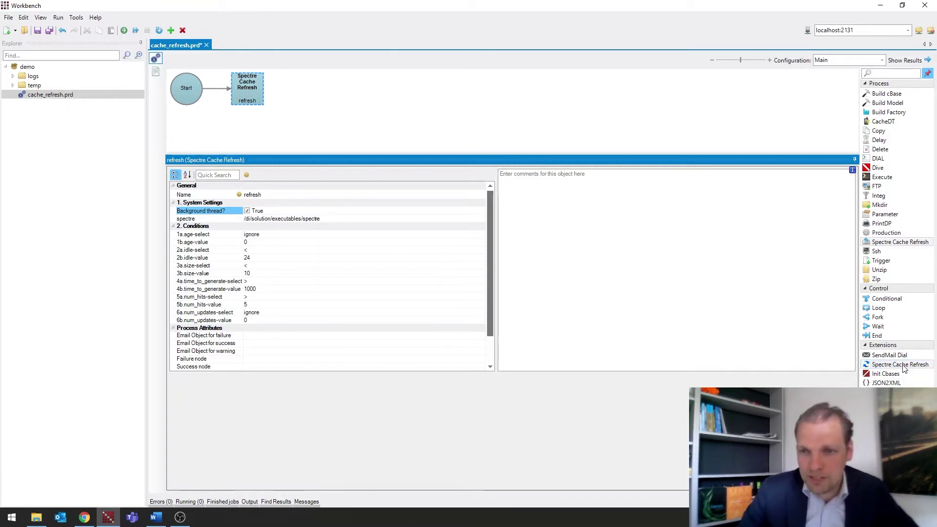
- Add a Spectre Cache Cleanup extension node after the refresh node and name it clean
{"action": "left_click_drag", "start_coordinate": [867, 366], "coordinate": [256, 83]}
{"action": "type", "text": "clean"}
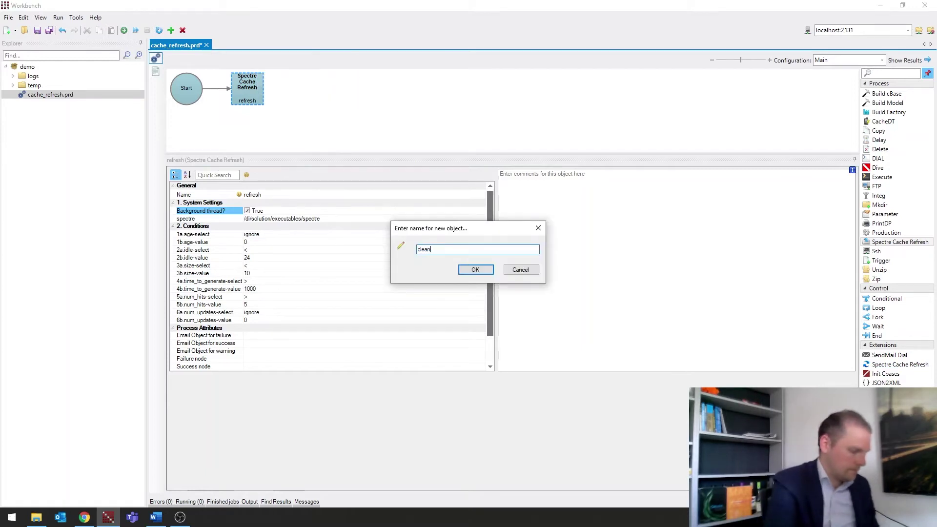
{"action": "key", "text": "Return"}
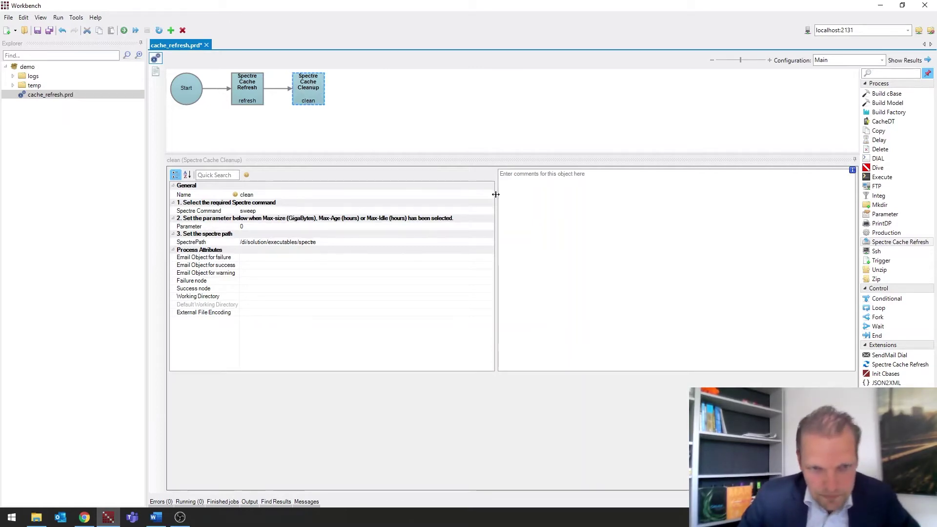
- Set the clean node's Spectre Command to max-age with a parameter of 240
{"action": "left_click", "coordinate": [490, 212]}
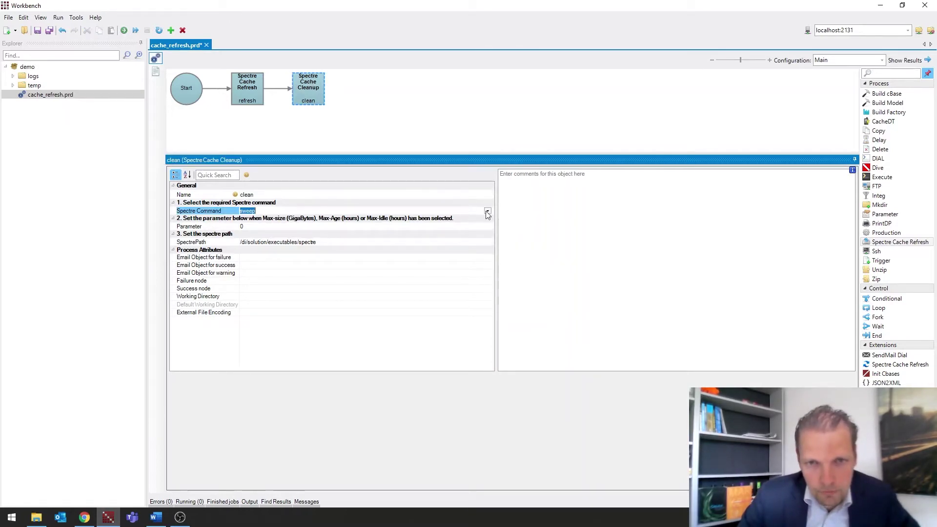
{"action": "left_click", "coordinate": [487, 211]}
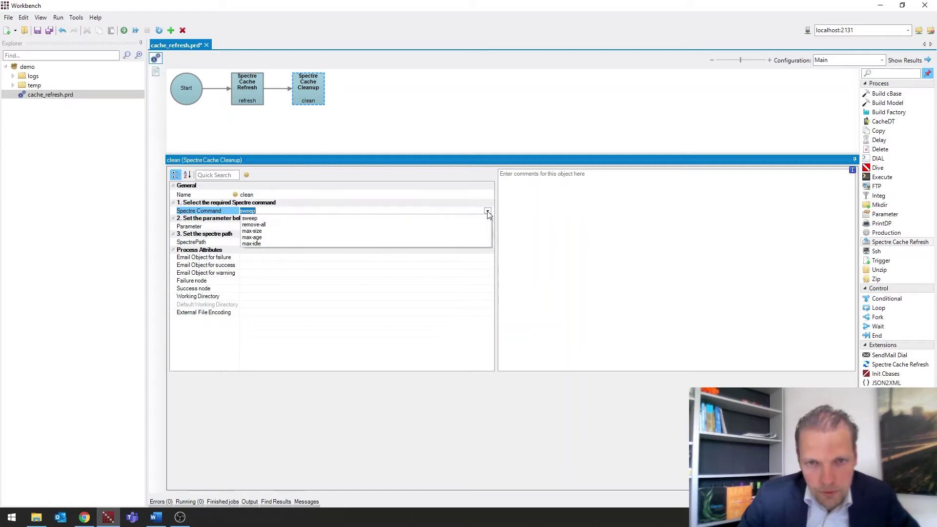
{"action": "left_click", "coordinate": [253, 238]}
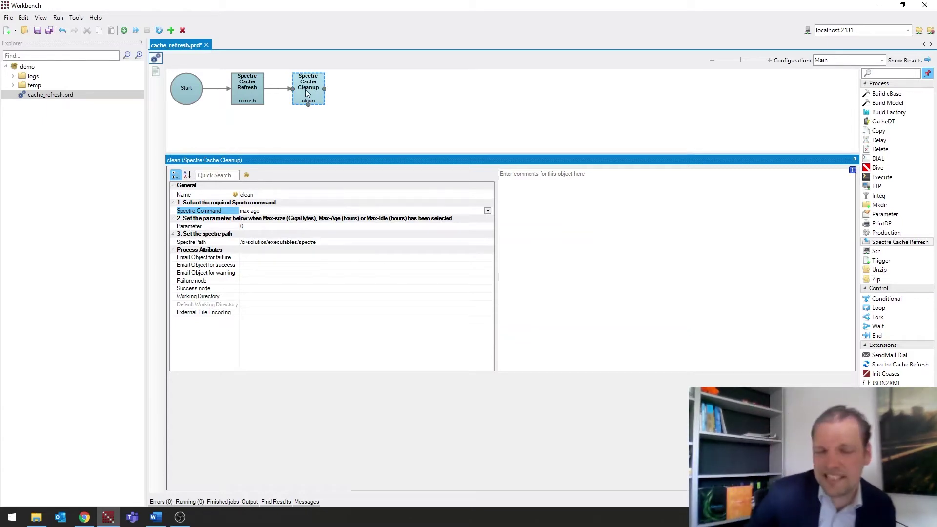
{"action": "left_click", "coordinate": [267, 226]}
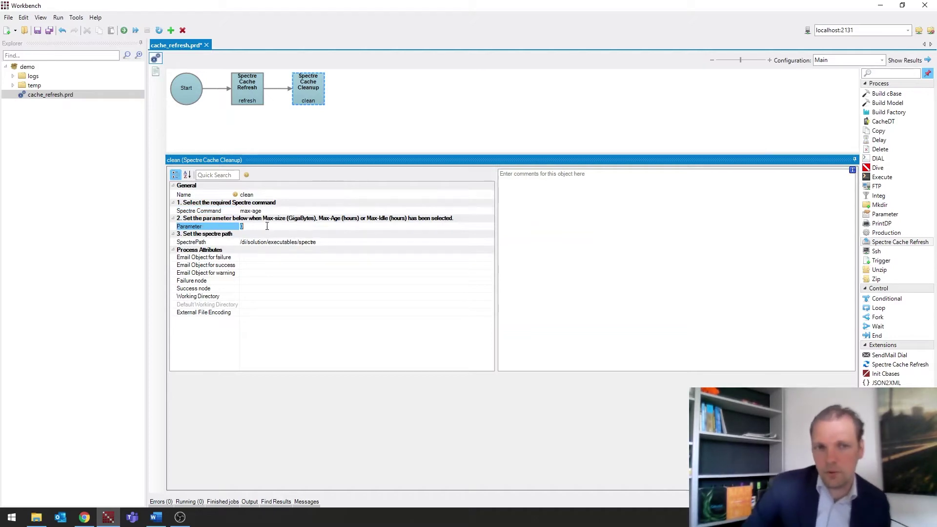
{"action": "type", "text": "24"}
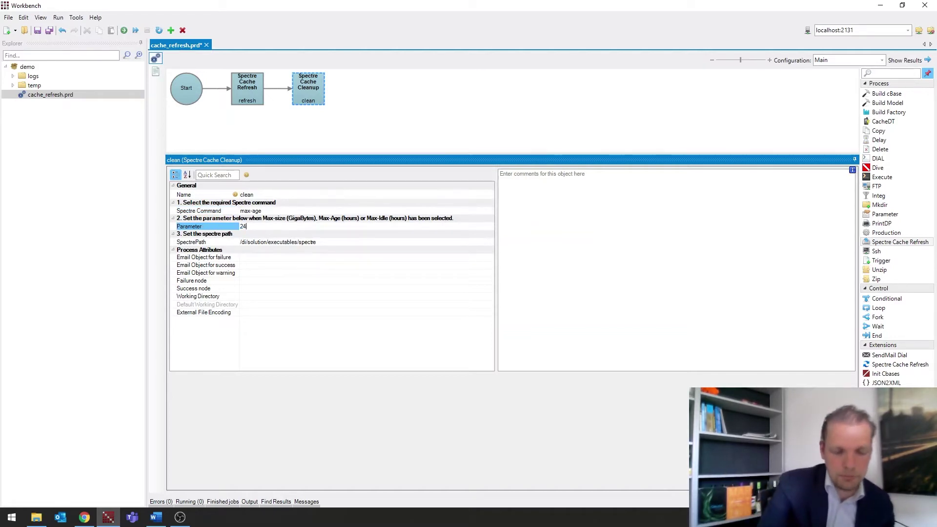
{"action": "type", "text": "0"}
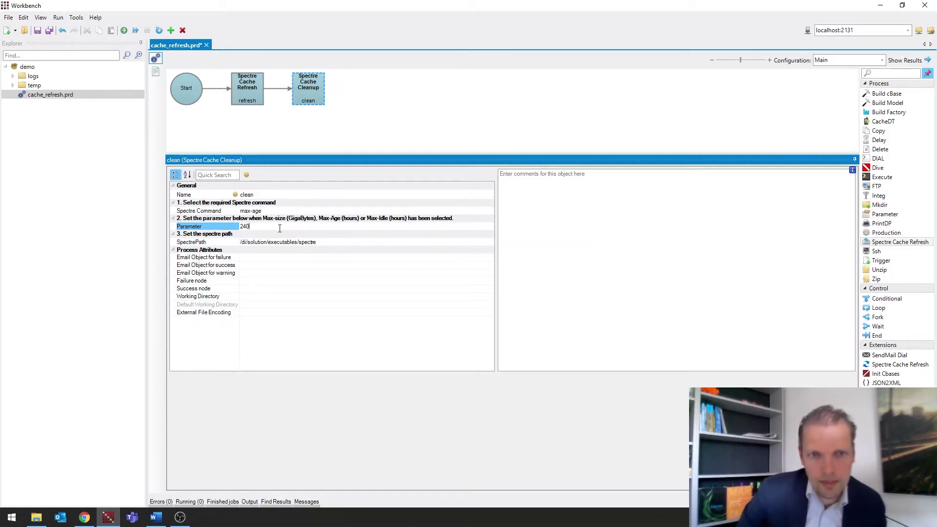
- Switch the clean node's Spectre Command to sweep and try to clear its parameter
{"action": "left_click", "coordinate": [491, 211]}
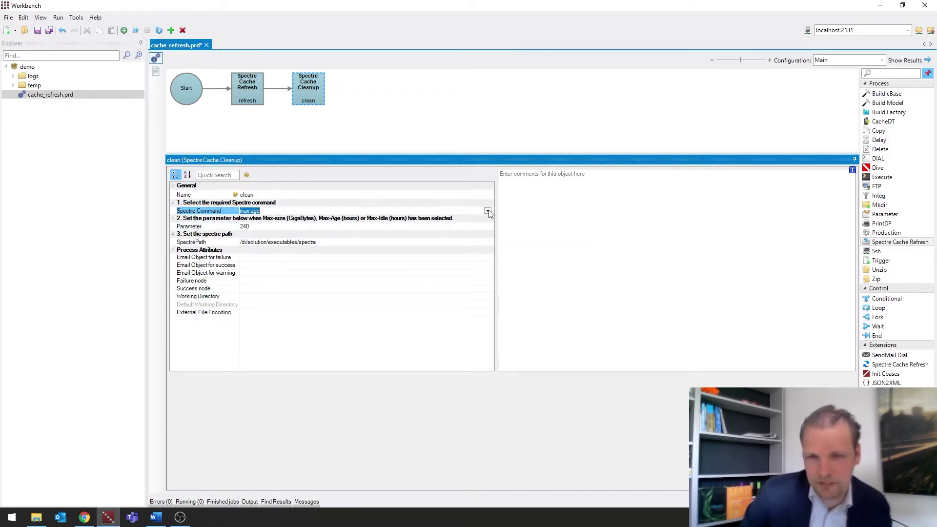
{"action": "left_click", "coordinate": [488, 211]}
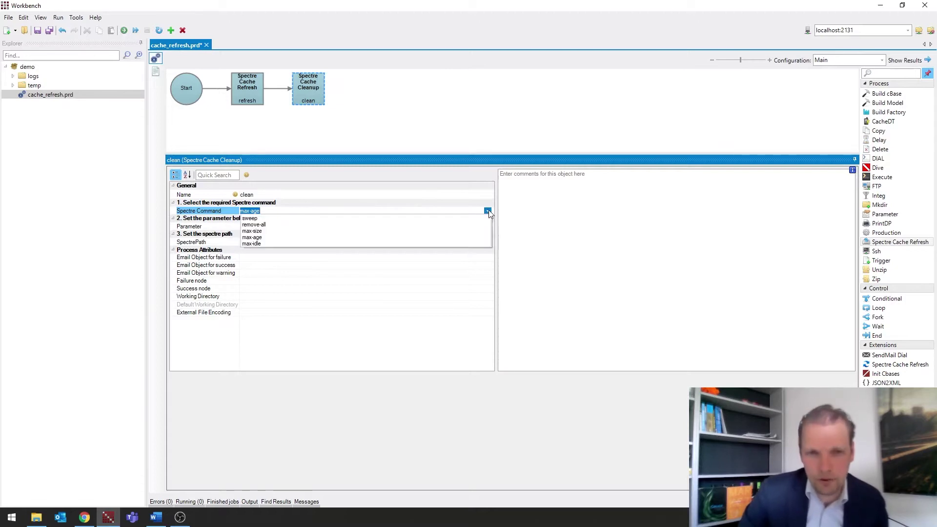
{"action": "left_click", "coordinate": [250, 218]}
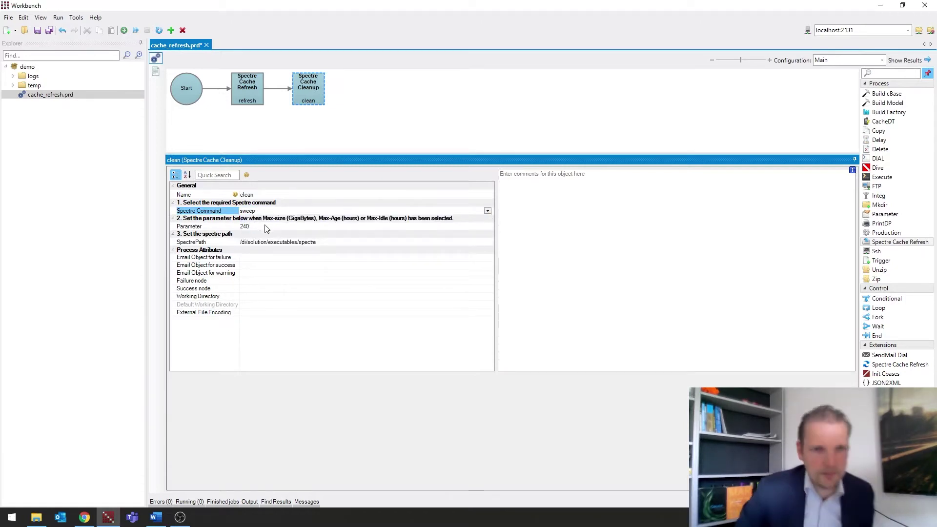
{"action": "left_click", "coordinate": [269, 226]}
{"action": "key", "text": "BackSpace"}
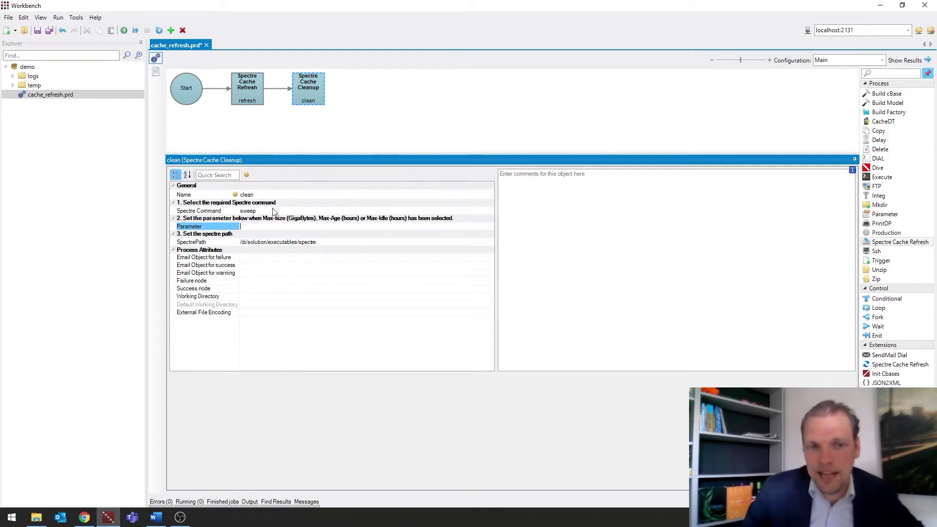
- Review the refresh node's settings, and return to the clean node's Spectre Command
{"action": "left_click", "coordinate": [245, 91]}
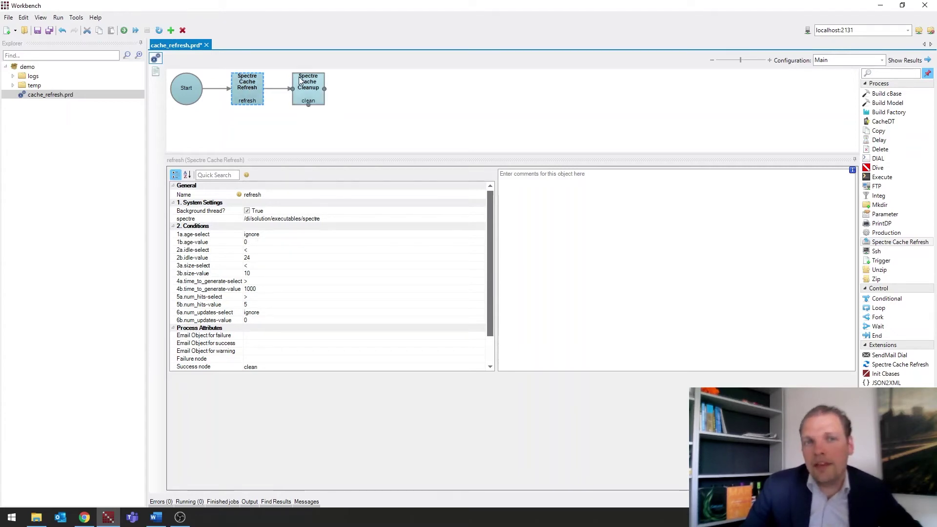
{"action": "left_click", "coordinate": [317, 89]}
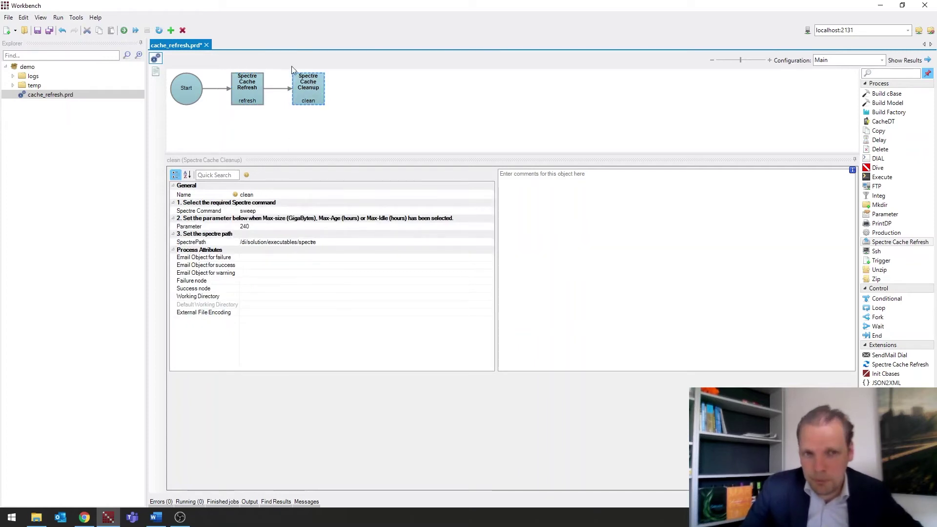
{"action": "left_click", "coordinate": [282, 210]}
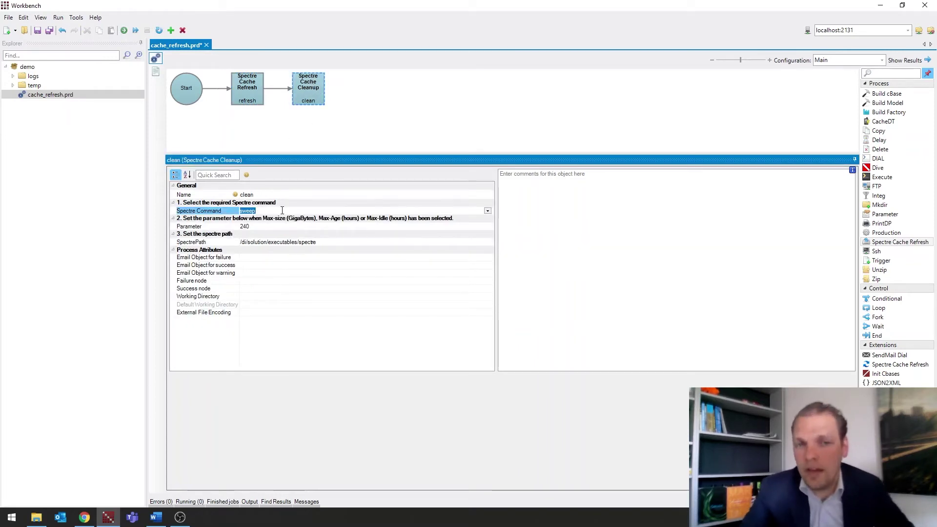